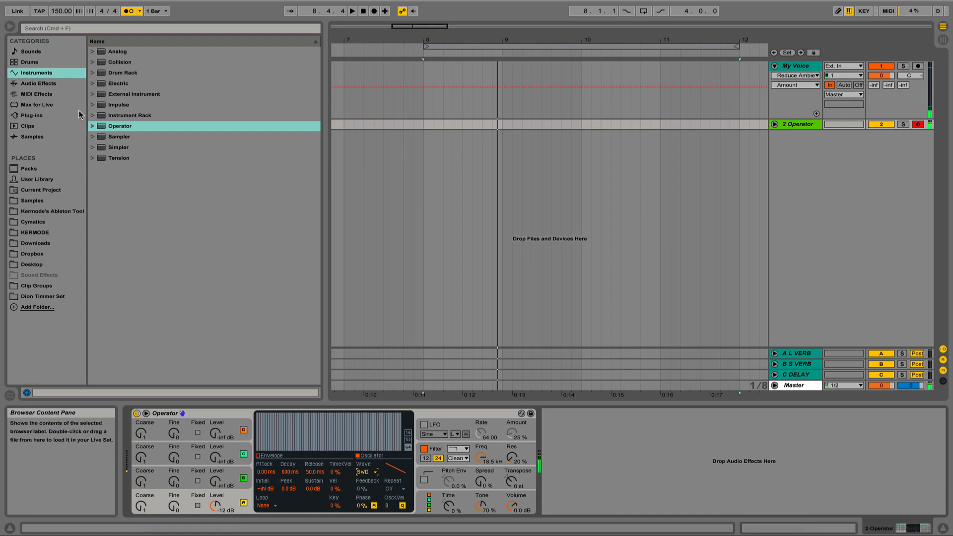
# - Add a Saturator after the Operator with Soft Clip on, Drive at 36 dB and Output at about -15.1 dB
pyautogui.click(48, 85)
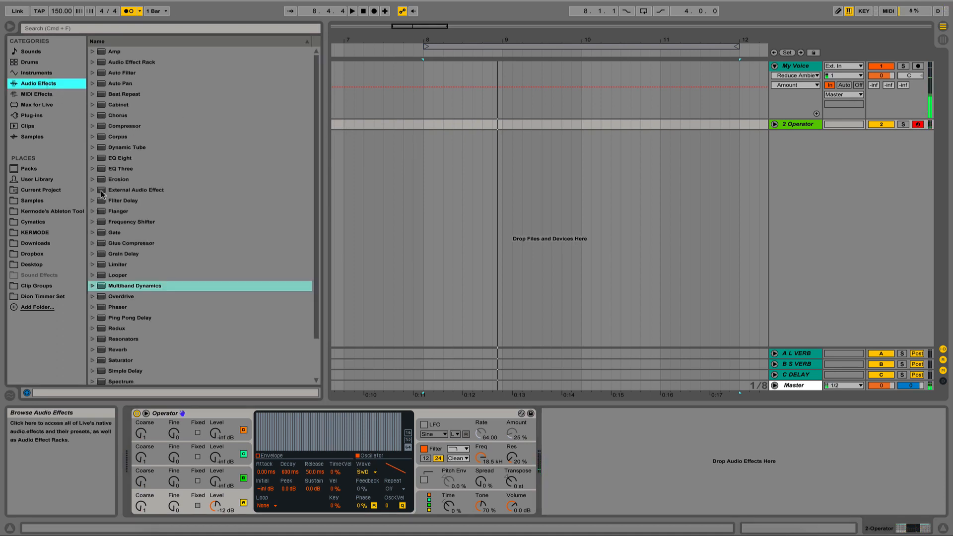
pyautogui.moveTo(121, 361); pyautogui.dragTo(624, 437)
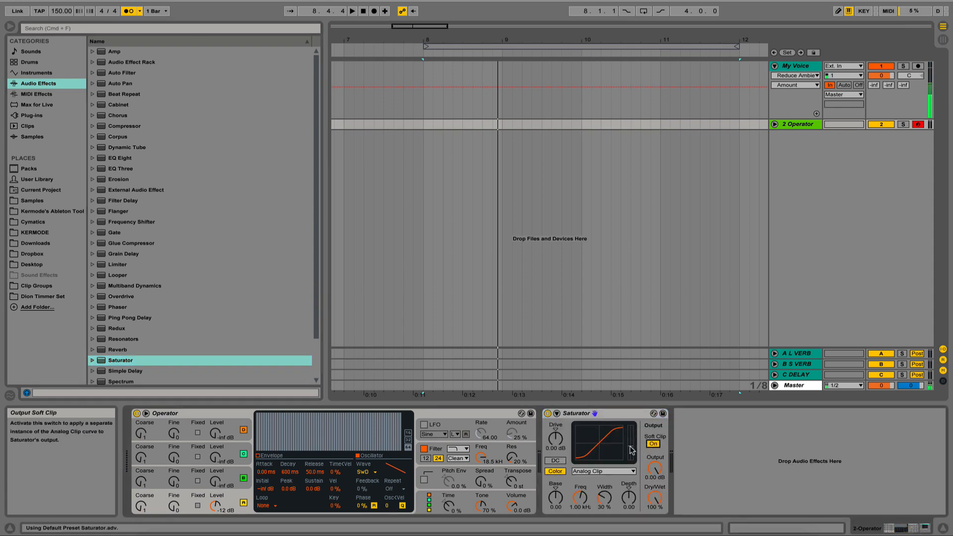
pyautogui.moveTo(555, 438); pyautogui.dragTo(555, 427)
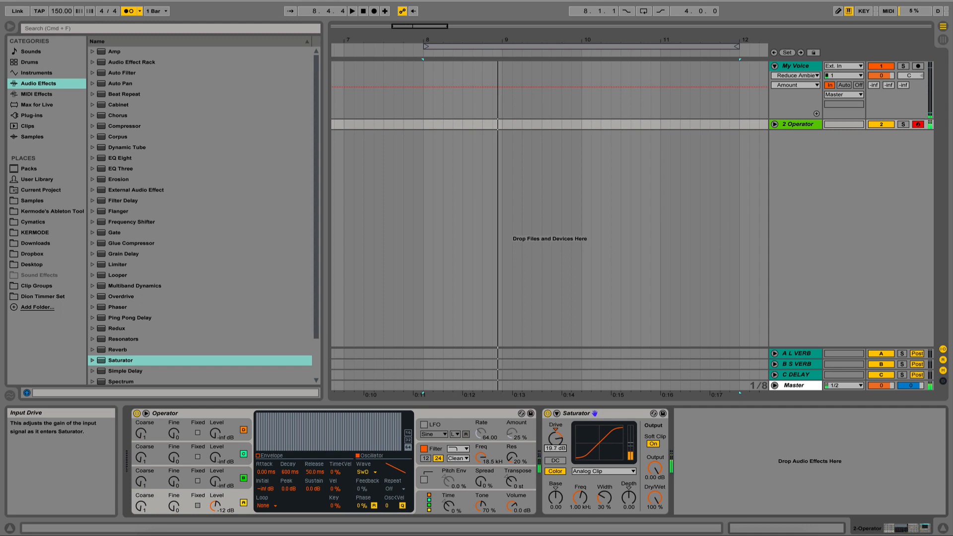
pyautogui.moveTo(555, 438); pyautogui.dragTo(555, 434)
pyautogui.moveTo(655, 468); pyautogui.dragTo(654, 496)
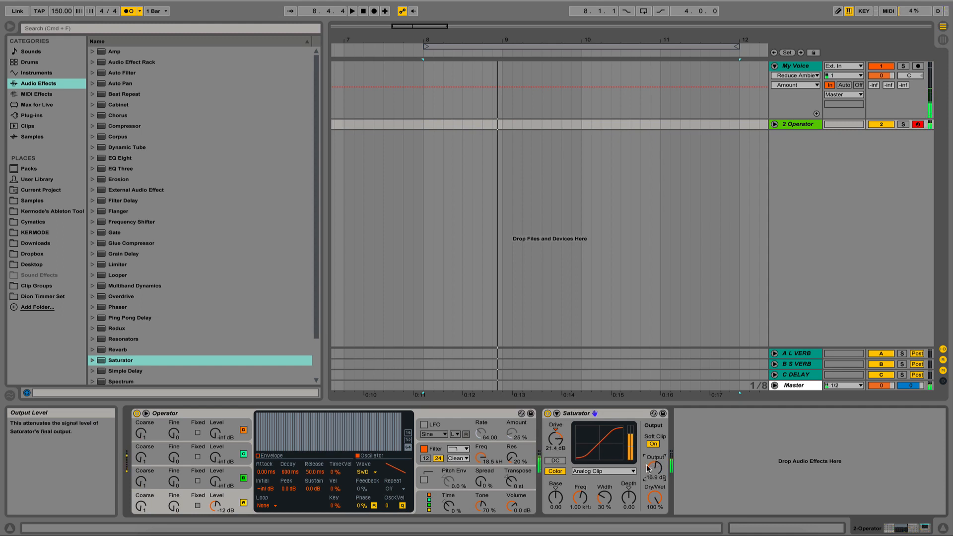
pyautogui.moveTo(555, 437); pyautogui.dragTo(555, 427)
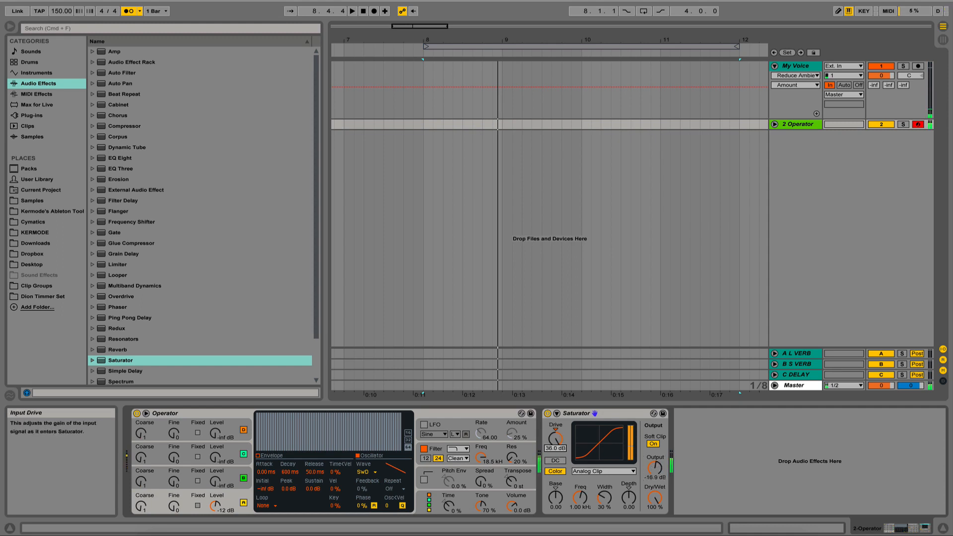
pyautogui.click(654, 467)
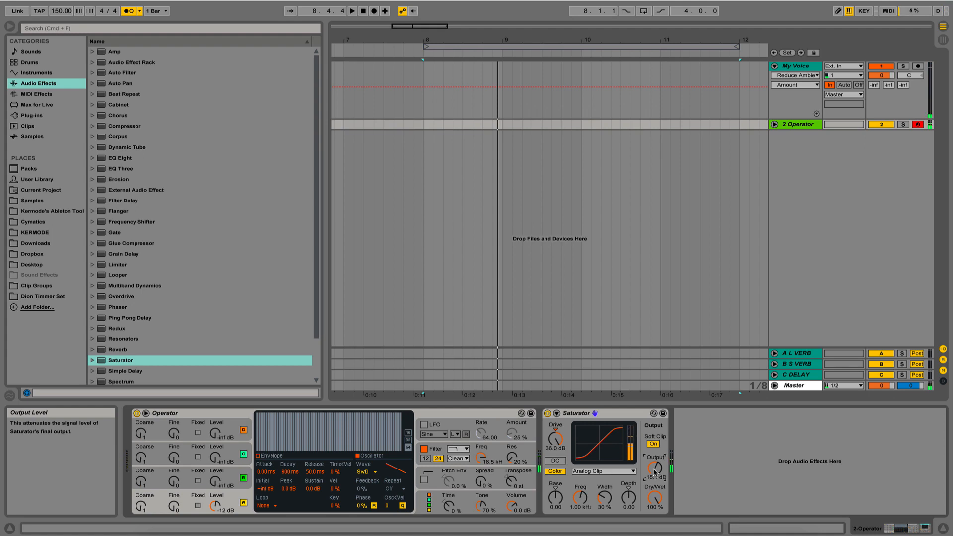
pyautogui.click(598, 471)
pyautogui.click(598, 474)
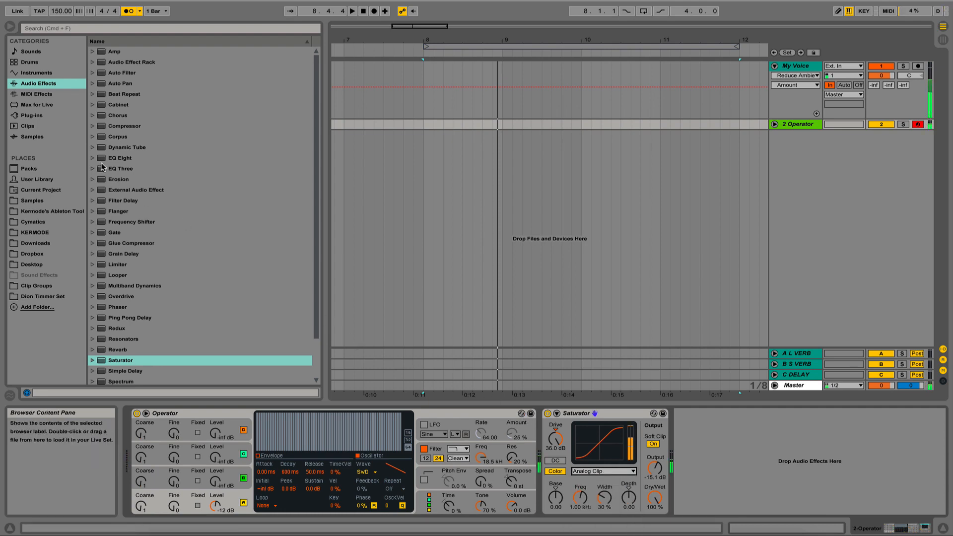
# - Add an EQ Eight after the Saturator and boost filter 3 by 15 dB at about 264 Hz with a Q of 2.82
pyautogui.moveTo(121, 158)
pyautogui.mouseDown()
pyautogui.moveTo(720, 455)
pyautogui.moveTo(708, 461)
pyautogui.mouseUp()
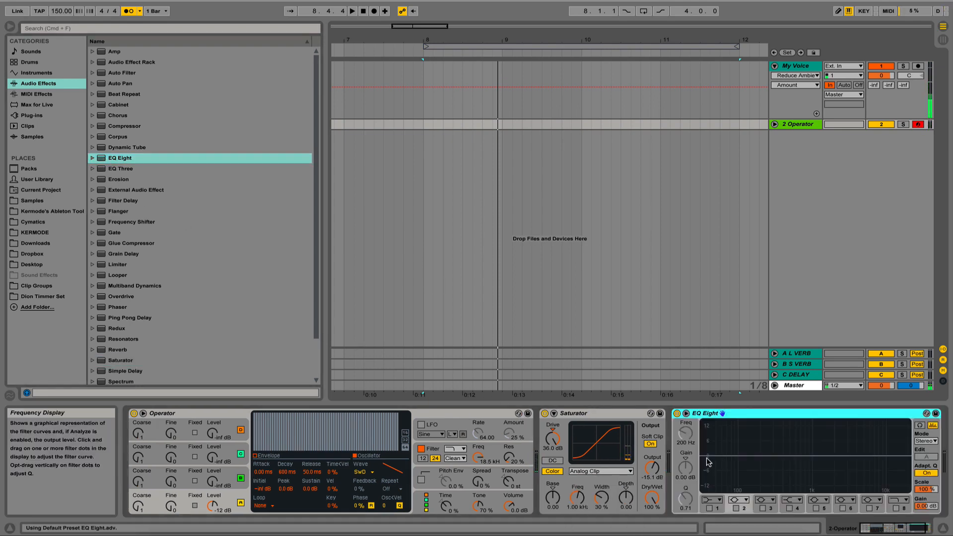
pyautogui.click(762, 508)
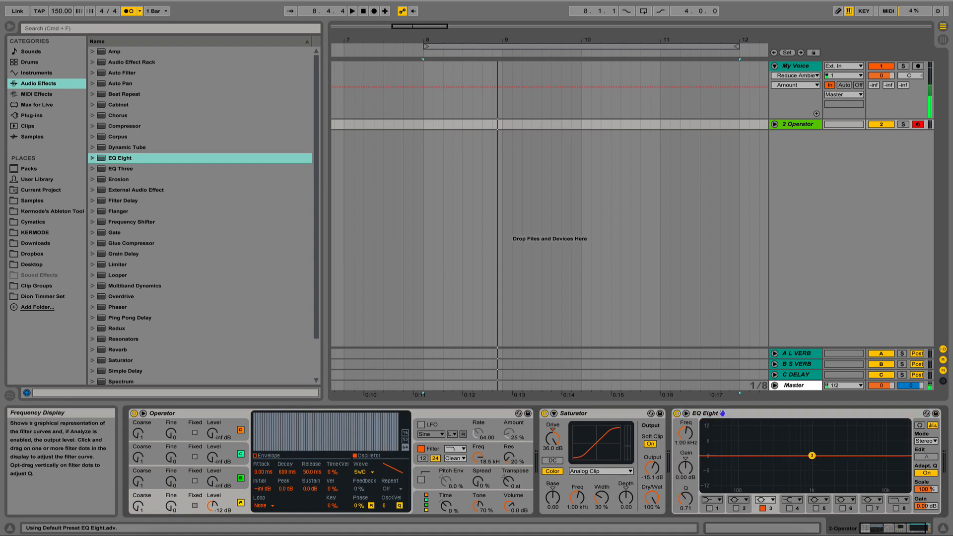
pyautogui.moveTo(813, 455); pyautogui.dragTo(770, 421)
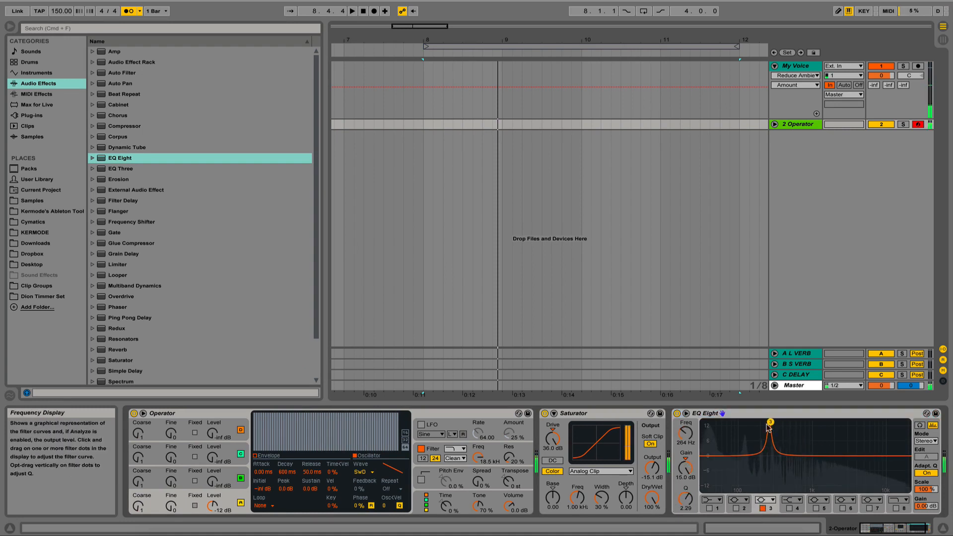
pyautogui.moveTo(684, 499); pyautogui.dragTo(685, 494)
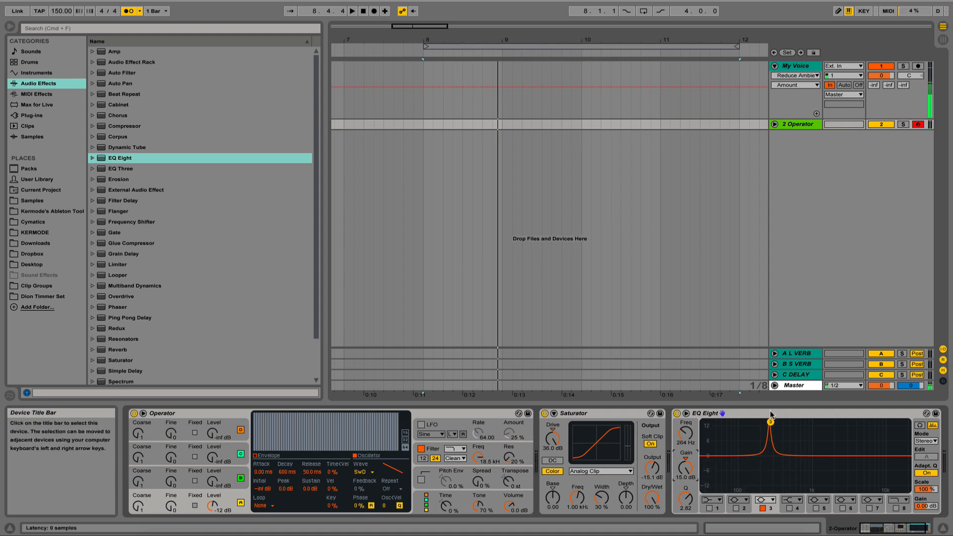
# - Place the EQ Eight before the Saturator and set its filter 3 to about 457 Hz with a Q of 1.79
pyautogui.moveTo(767, 413); pyautogui.dragTo(566, 439)
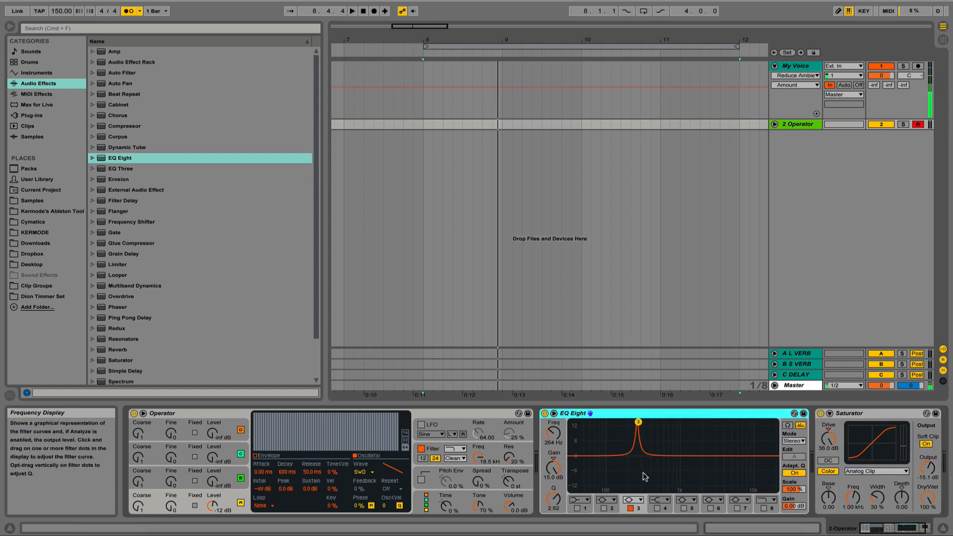
pyautogui.moveTo(899, 527); pyautogui.dragTo(911, 526)
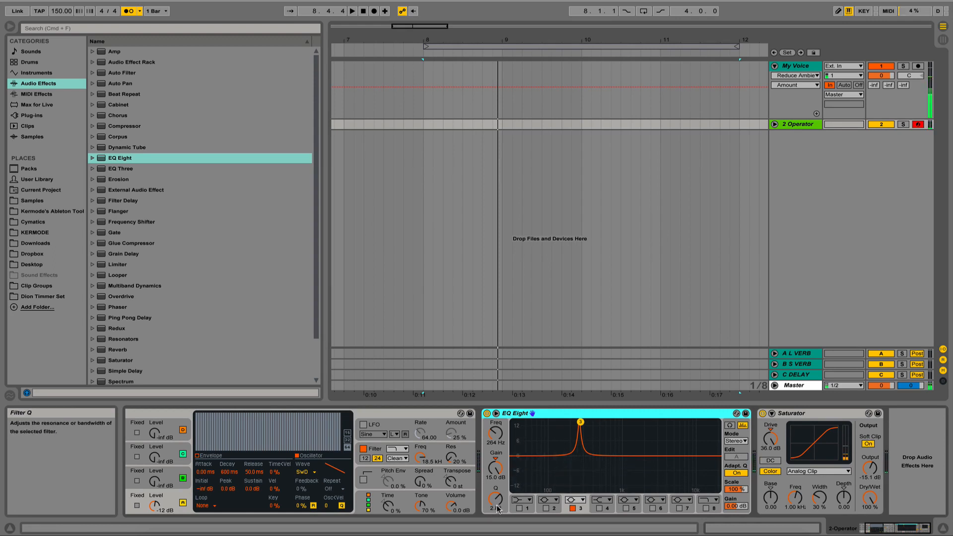
pyautogui.moveTo(495, 498); pyautogui.dragTo(495, 483)
pyautogui.moveTo(495, 433)
pyautogui.mouseDown()
pyautogui.moveTo(495, 443)
pyautogui.moveTo(495, 425)
pyautogui.mouseUp()
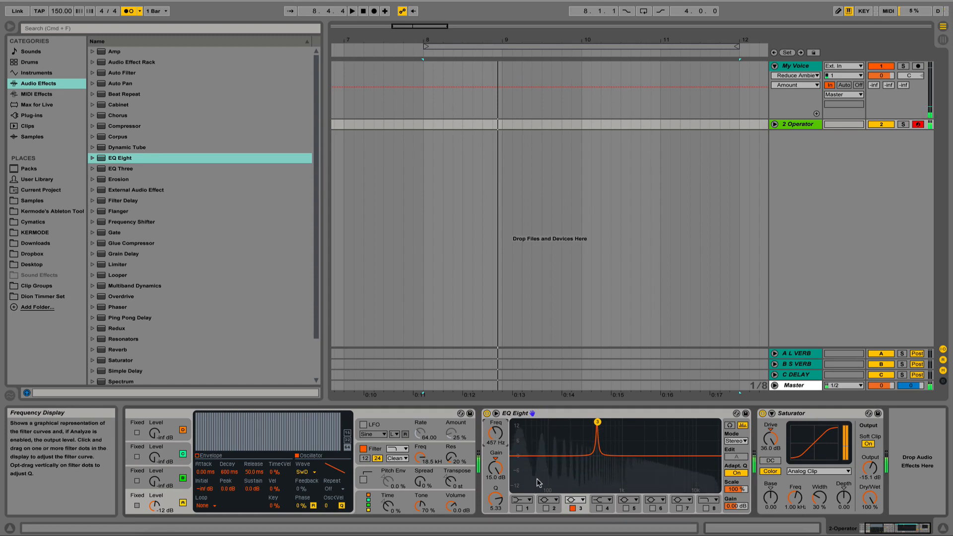
pyautogui.moveTo(495, 499)
pyautogui.mouseDown()
pyautogui.moveTo(495, 510)
pyautogui.moveTo(500, 498)
pyautogui.mouseUp()
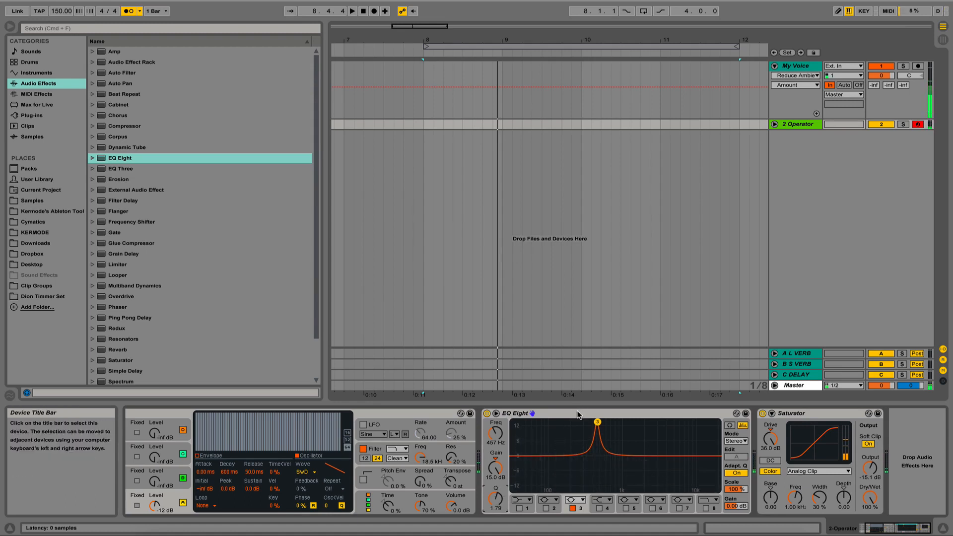
# - Compare both device orders by moving the EQ Eight behind the Saturator and back in front of it twice
pyautogui.moveTo(577, 414); pyautogui.dragTo(892, 461)
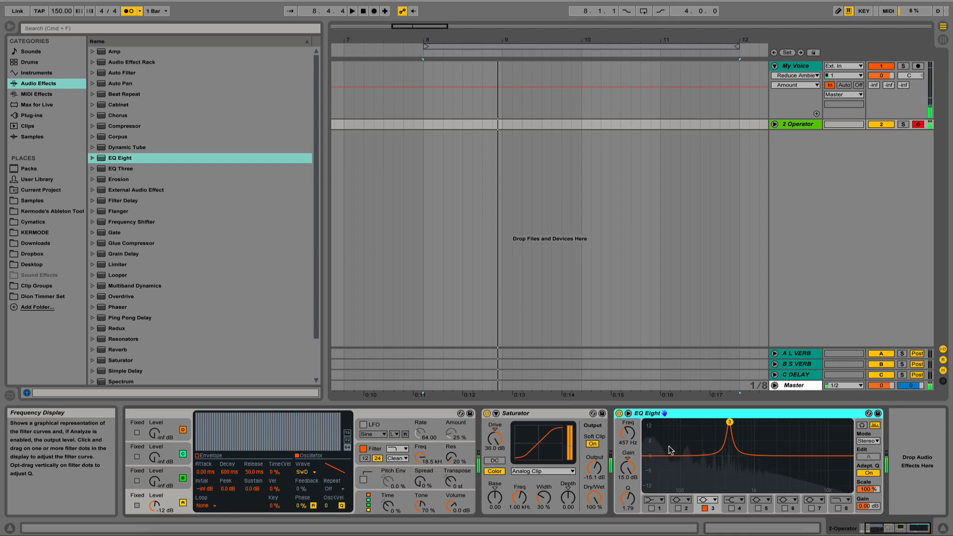
pyautogui.moveTo(682, 416); pyautogui.dragTo(515, 475)
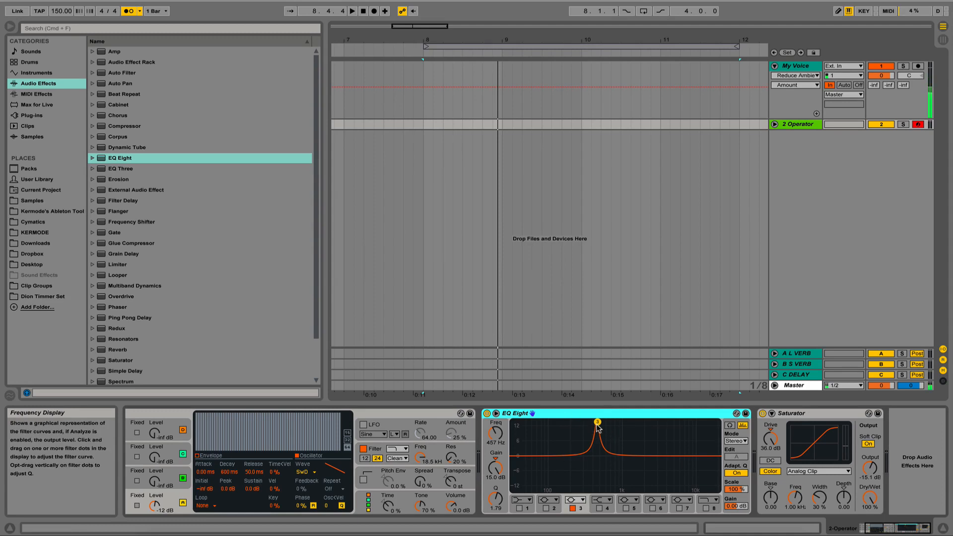
pyautogui.moveTo(596, 413); pyautogui.dragTo(895, 433)
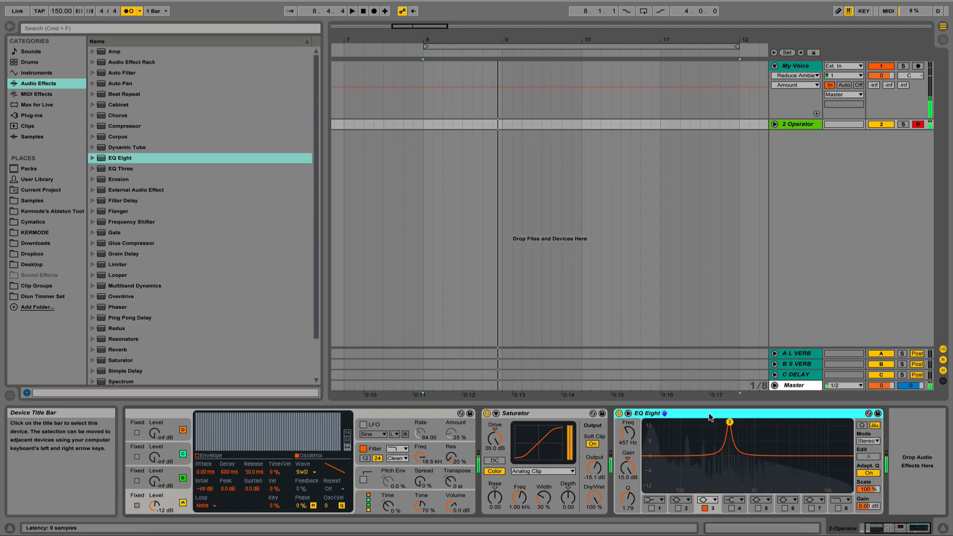
pyautogui.moveTo(709, 418); pyautogui.dragTo(503, 476)
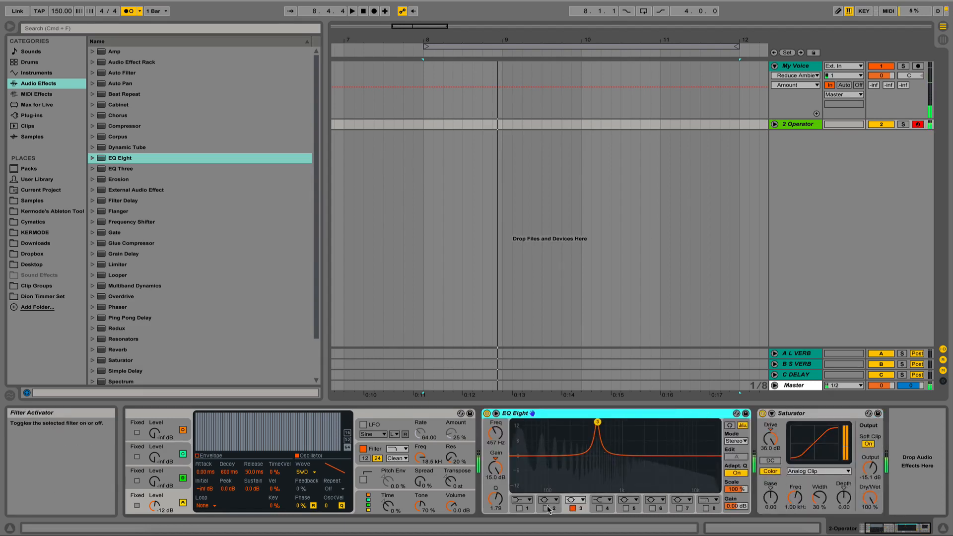
# - Retune the EQ Eight's filter 3 to about 125 Hz and narrow it to a Q of 7.58
pyautogui.moveTo(597, 422); pyautogui.dragTo(557, 423)
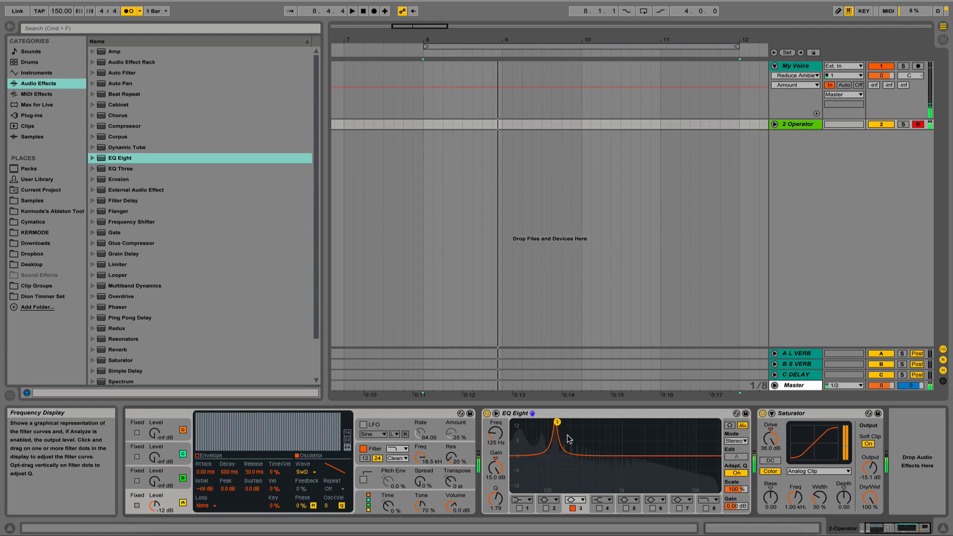
pyautogui.moveTo(495, 499); pyautogui.dragTo(495, 469)
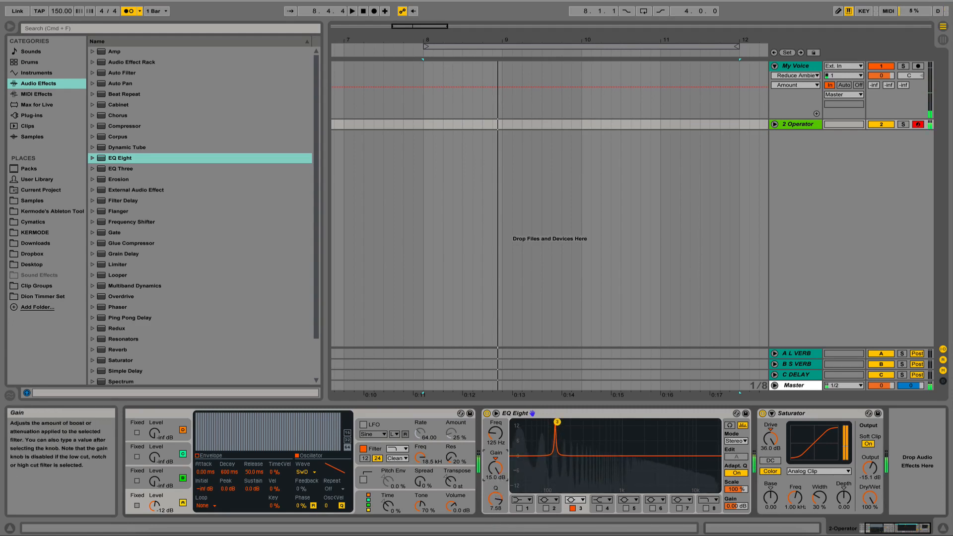
# - Enable the EQ Eight's filter 2 and boost it by 15 dB just below 300 Hz with a Q of about 7.27
pyautogui.click(546, 508)
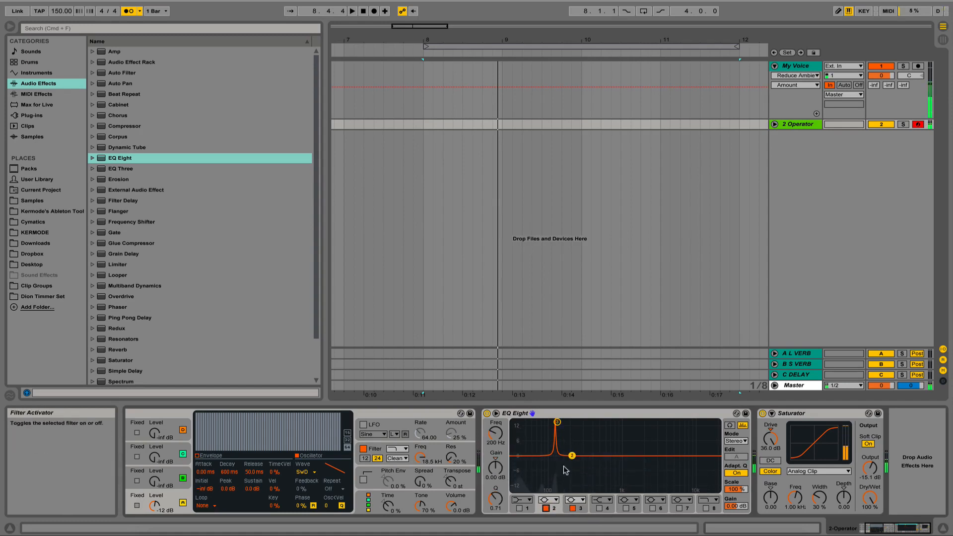
pyautogui.moveTo(571, 456); pyautogui.dragTo(577, 440)
pyautogui.moveTo(496, 499); pyautogui.dragTo(496, 448)
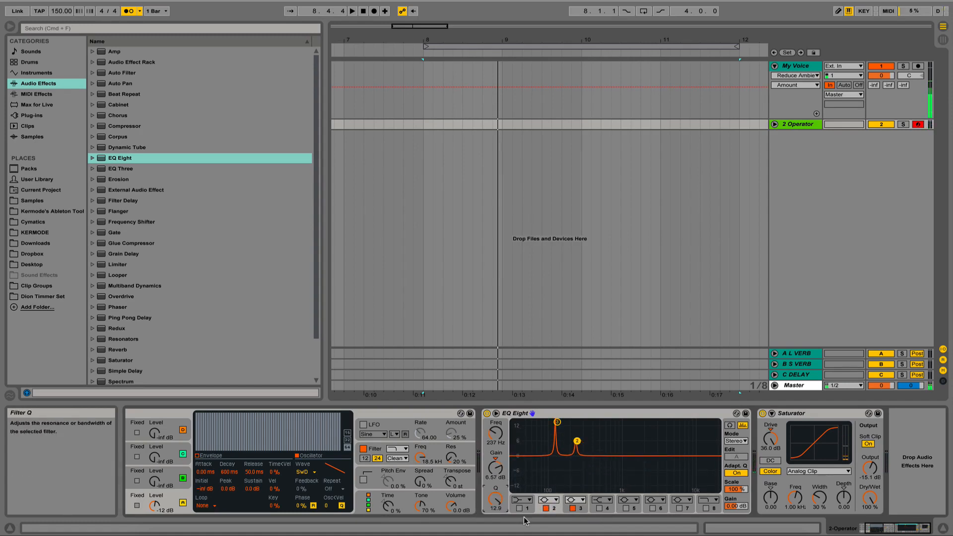
pyautogui.moveTo(576, 441); pyautogui.dragTo(581, 434)
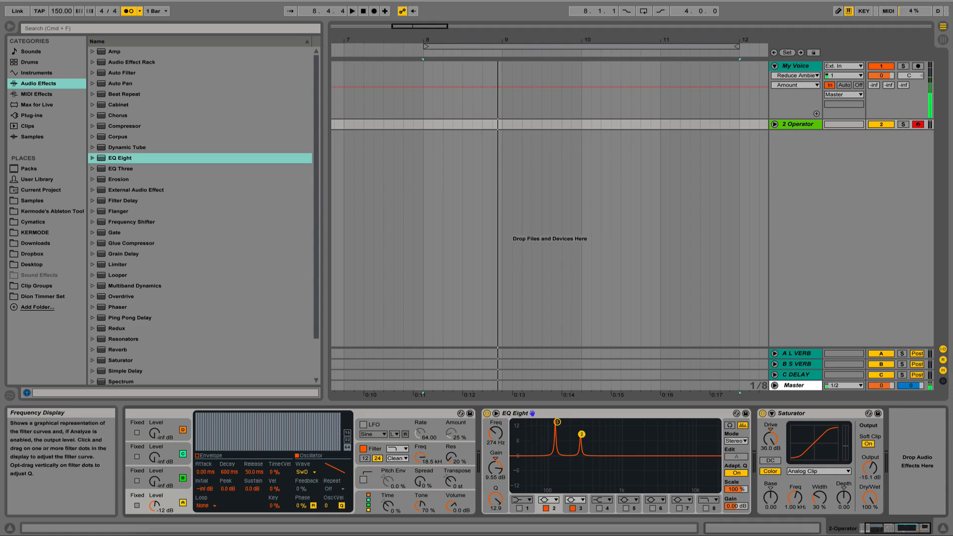
pyautogui.moveTo(581, 434); pyautogui.dragTo(584, 422)
pyautogui.moveTo(495, 499); pyautogui.dragTo(495, 512)
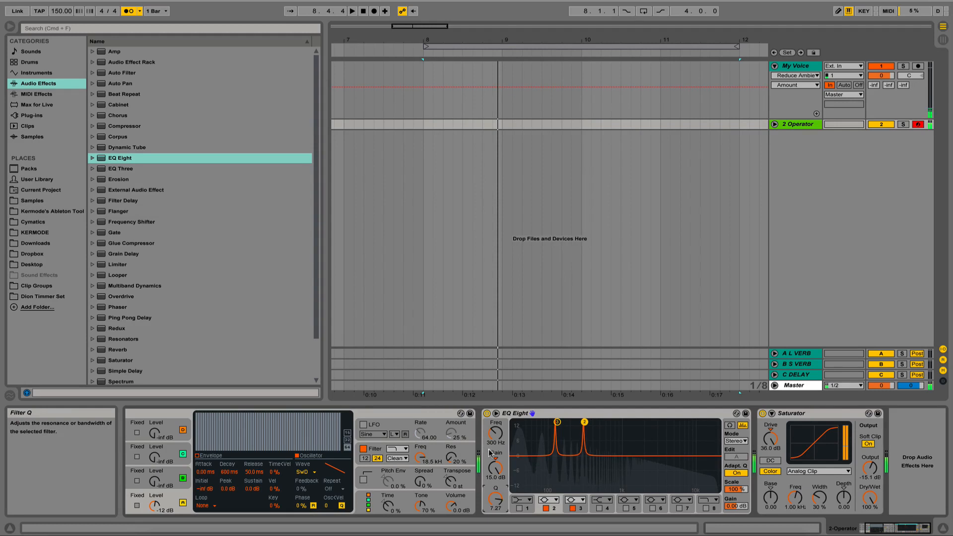
pyautogui.moveTo(495, 433); pyautogui.dragTo(495, 471)
# - Lower filter 3's gain to 12.9 dB and enable filter 5 with a 15 dB boost at about 951 Hz and a Q of 3.46
pyautogui.click(557, 421)
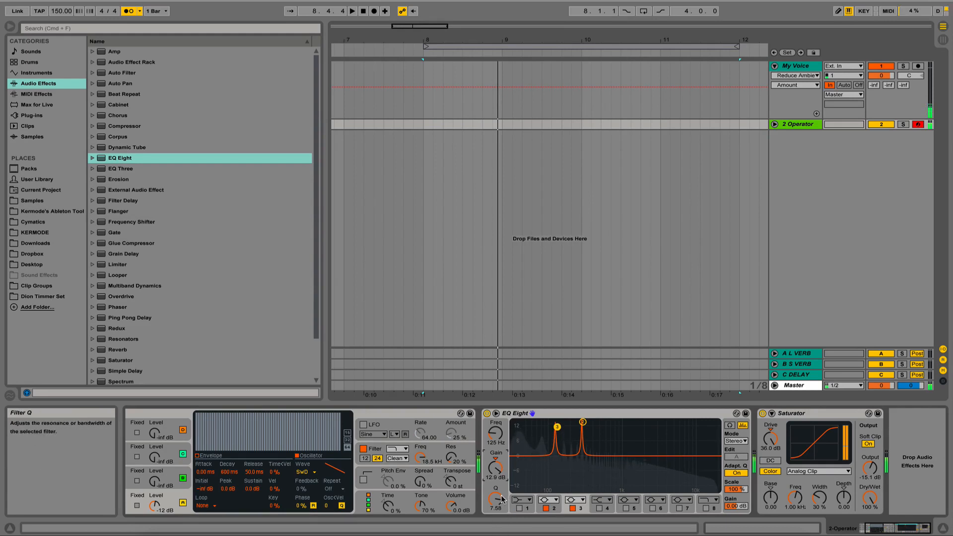
pyautogui.moveTo(627, 457); pyautogui.dragTo(619, 422)
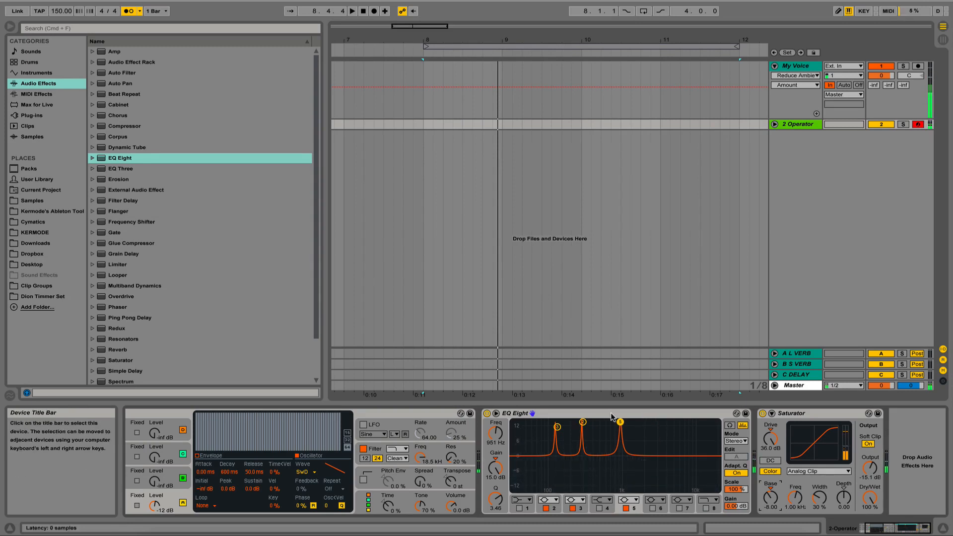
# - Try the three-peak EQ Eight behind the Saturator and undo the move
pyautogui.moveTo(616, 414); pyautogui.dragTo(921, 458)
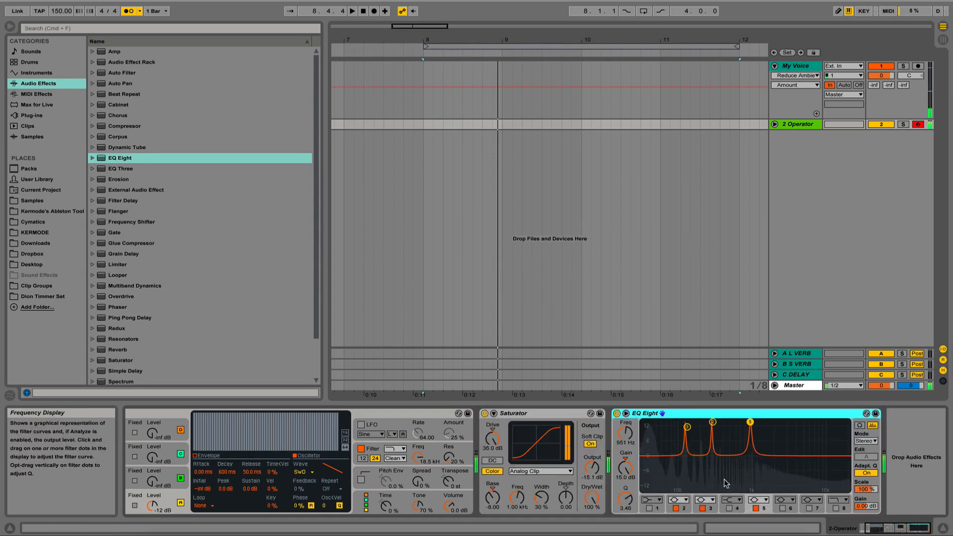
pyautogui.press('super+z')
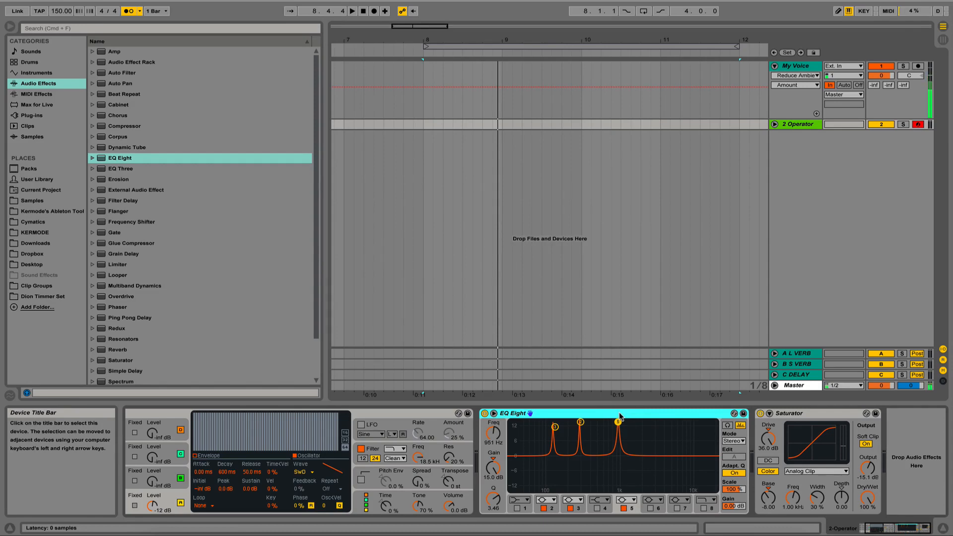
# - Delete the EQ Eight, the Saturator and the Operator from the track
pyautogui.press('Delete')
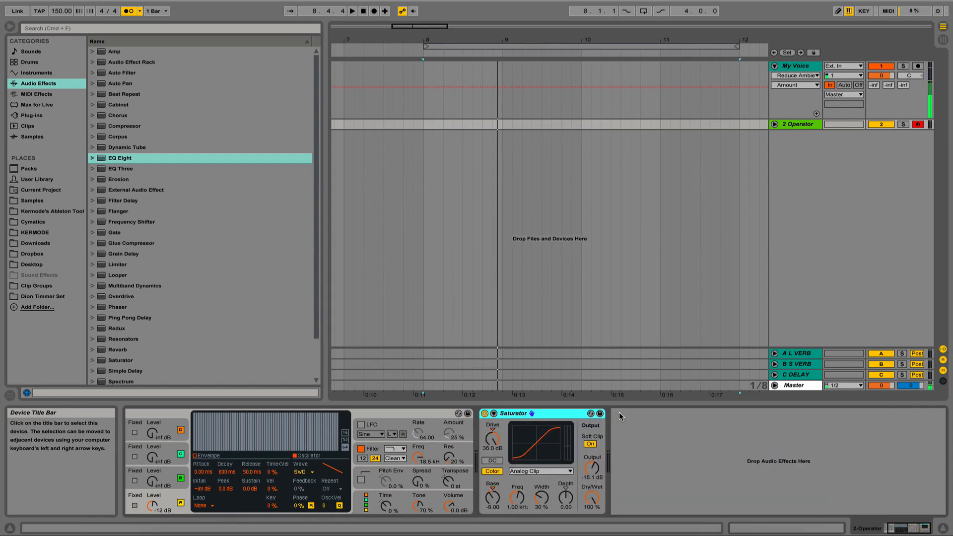
pyautogui.press('Delete')
pyautogui.press('Delete')
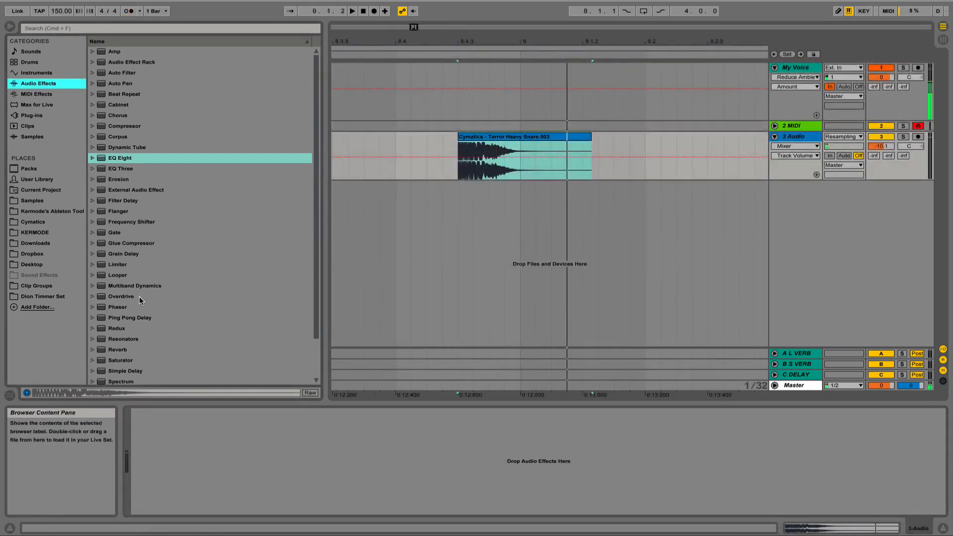
# - Add a Saturator with Soft Clip on and about 5.06 dB Drive to the snare's audio track, and audition it
pyautogui.moveTo(119, 361); pyautogui.dragTo(448, 176)
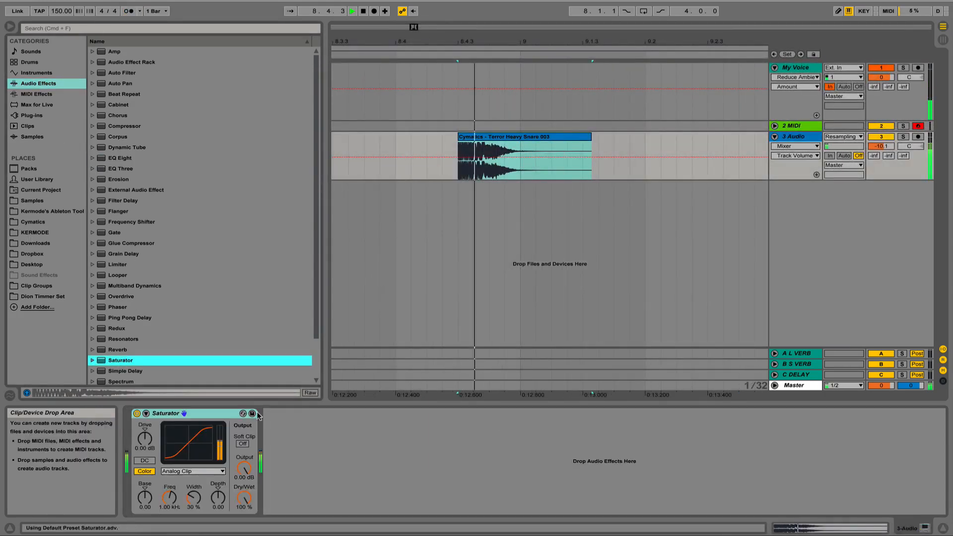
pyautogui.click(241, 444)
pyautogui.press('space')
pyautogui.press('space')
pyautogui.moveTo(145, 439); pyautogui.dragTo(142, 445)
pyautogui.press('space')
pyautogui.press('space')
pyautogui.press('space')
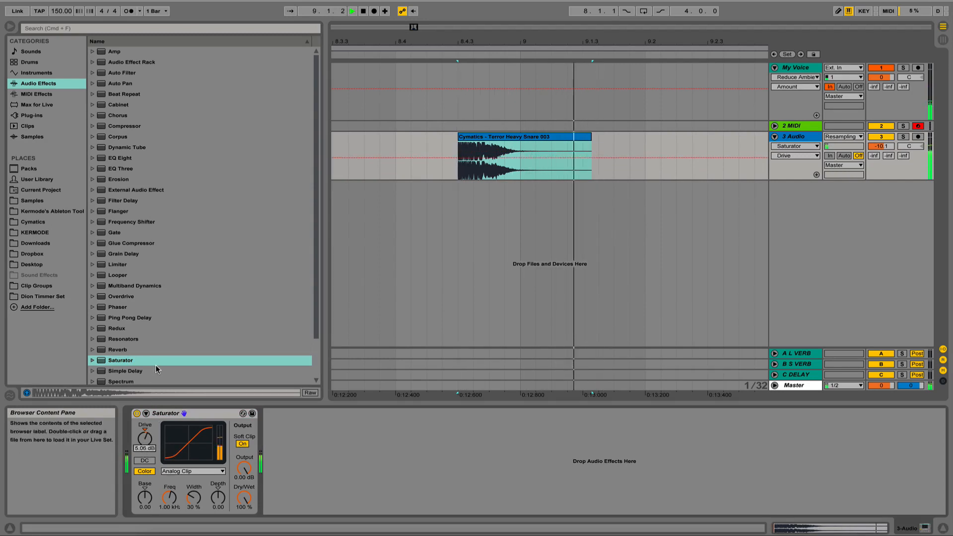
# - Add an EQ Eight after the snare's Saturator and boost filter 3 by 13 dB at about 388 Hz with a Q of 3.76
pyautogui.moveTo(120, 158); pyautogui.dragTo(309, 477)
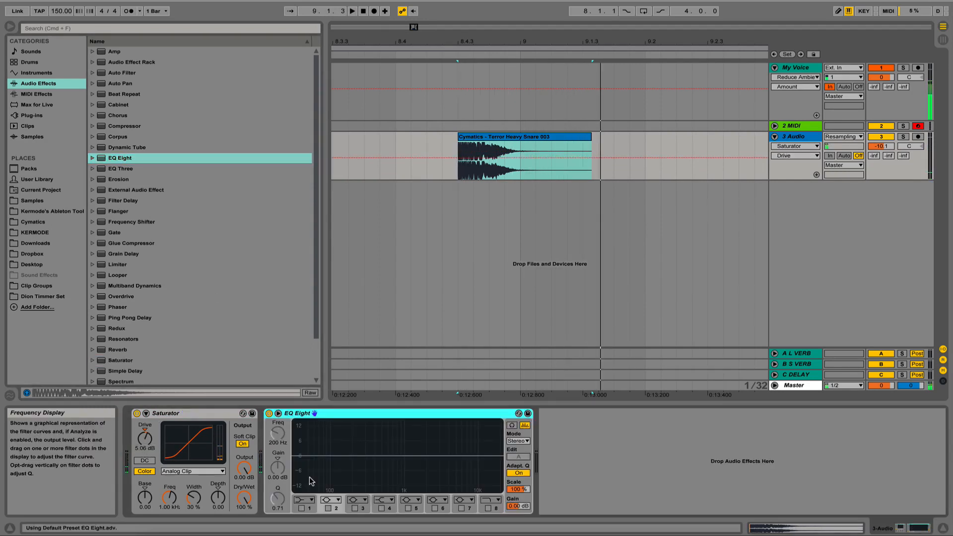
pyautogui.click(355, 507)
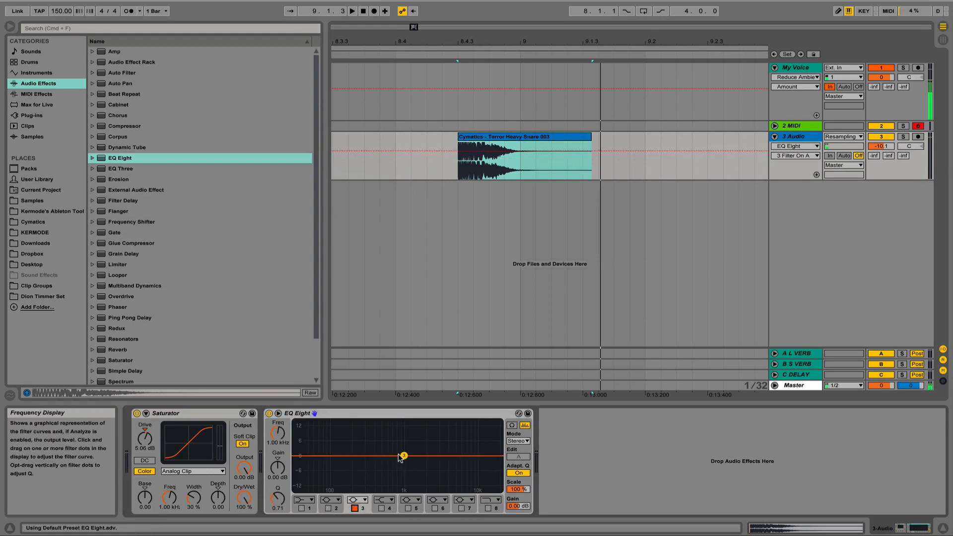
pyautogui.moveTo(403, 455); pyautogui.dragTo(375, 427)
pyautogui.moveTo(285, 499); pyautogui.dragTo(285, 476)
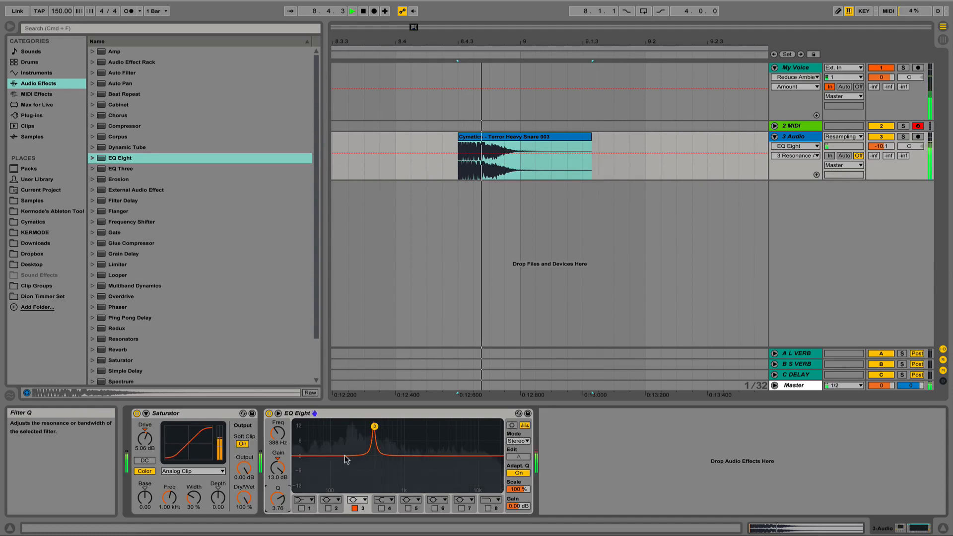
# - Set the snare EQ's filter 3 to about 178 Hz with roughly 9 dB gain and audition the snare
pyautogui.moveTo(273, 427); pyautogui.dragTo(279, 480)
pyautogui.press('space')
# - Audition the snare, move the EQ Eight in front of the Saturator, and play the snare through the new order
pyautogui.press('space')
pyautogui.press('space')
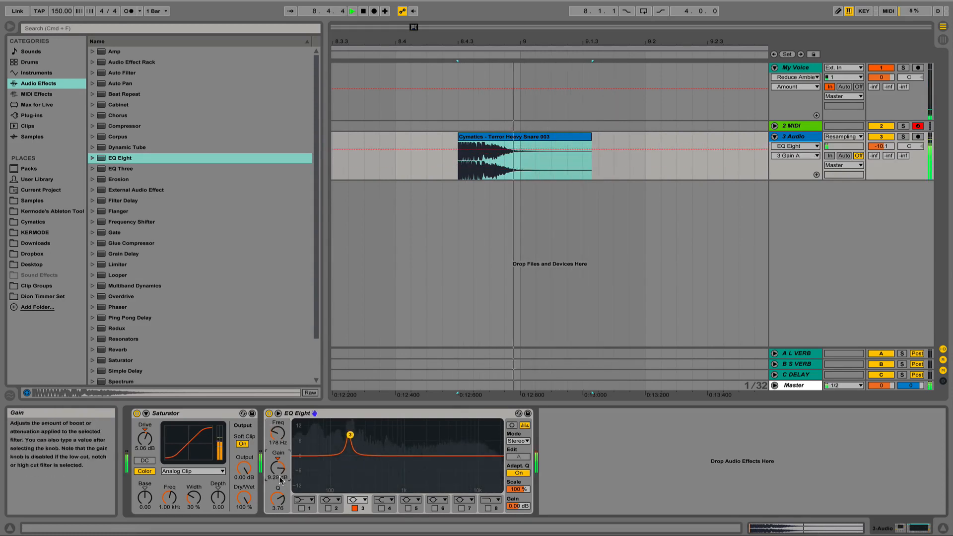
pyautogui.press('space')
pyautogui.press('space')
pyautogui.press('space')
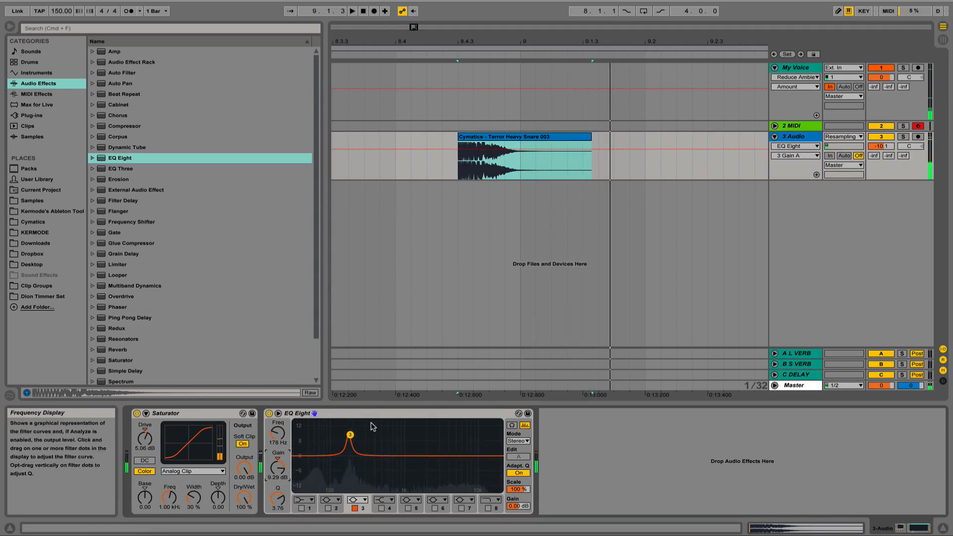
pyautogui.moveTo(375, 418); pyautogui.dragTo(191, 464)
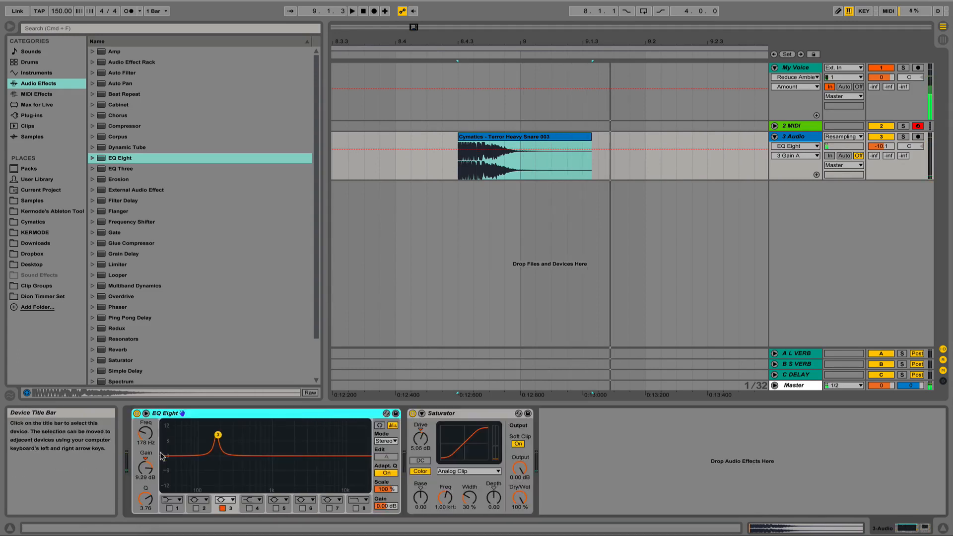
pyautogui.press('space')
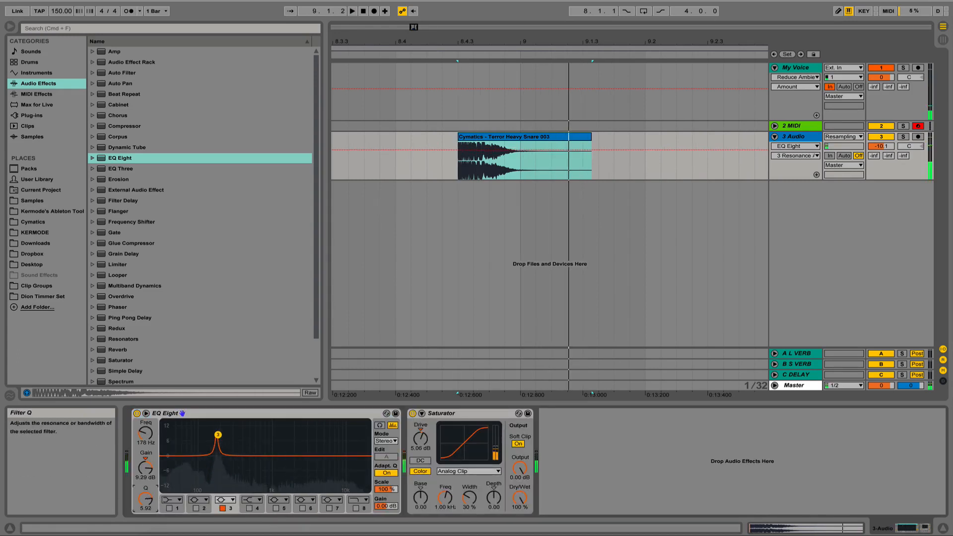
# - Set the EQ Eight's filter 3 to 15.0 dB gain with a Q of 2.37 and audition the snare
pyautogui.moveTo(145, 499); pyautogui.dragTo(145, 501)
pyautogui.moveTo(145, 466); pyautogui.dragTo(146, 503)
pyautogui.press('space')
pyautogui.press('space')
pyautogui.press('space')
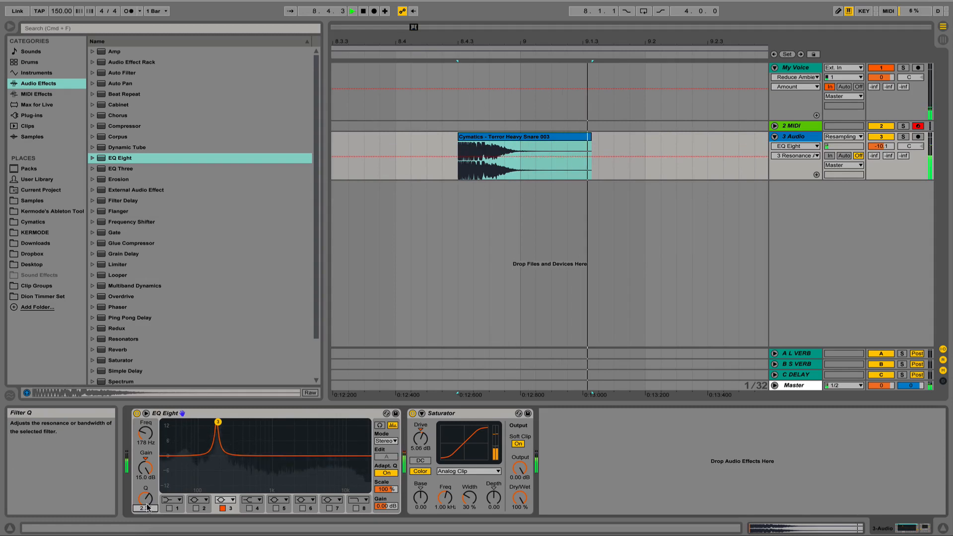
# - Move the EQ Eight behind the Saturator and audition the snare for comparison
pyautogui.press('space')
pyautogui.press('space')
pyautogui.moveTo(242, 412); pyautogui.dragTo(553, 439)
# - Place the EQ Eight back before the Saturator, reset the Saturator's Drive to 0.00 dB, and play the snare
pyautogui.press('space')
pyautogui.press('space')
pyautogui.press('space')
pyautogui.press('space')
pyautogui.moveTo(392, 414); pyautogui.dragTo(145, 458)
pyautogui.doubleClick(423, 435)
# - Put the EQ Eight after the Saturator once more and audition the snare with the Drive at 0.00 dB
pyautogui.press('space')
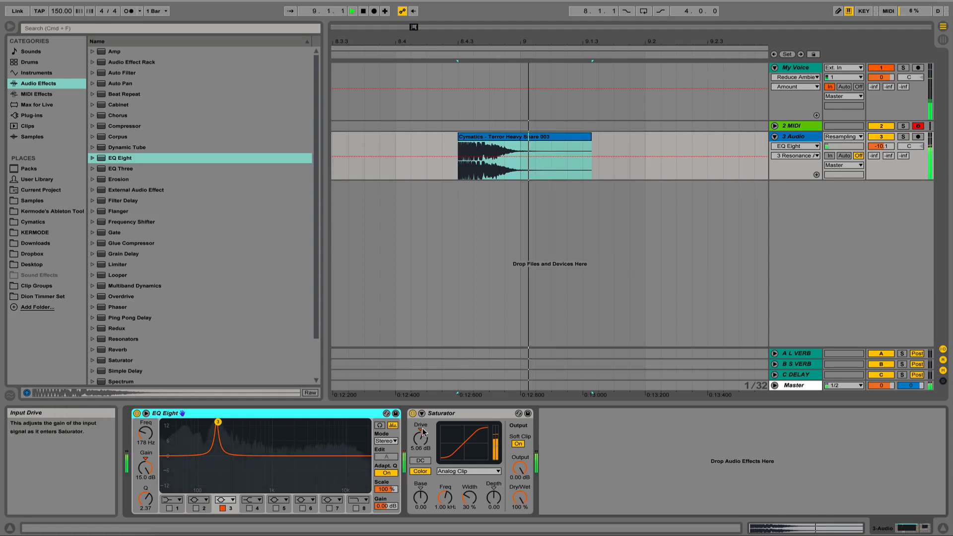
pyautogui.moveTo(333, 412); pyautogui.dragTo(537, 425)
pyautogui.press('space')
pyautogui.press('space')
pyautogui.press('space')
# - Return the EQ Eight to before the Saturator and cut filter 3 by about 14.5 dB at about 306 Hz
pyautogui.moveTo(429, 415); pyautogui.dragTo(144, 455)
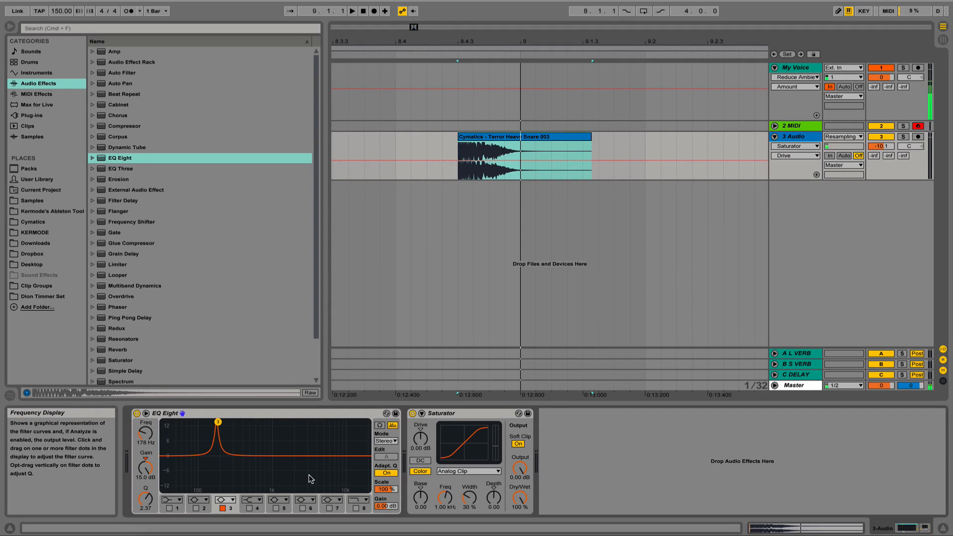
pyautogui.moveTo(218, 421); pyautogui.dragTo(232, 486)
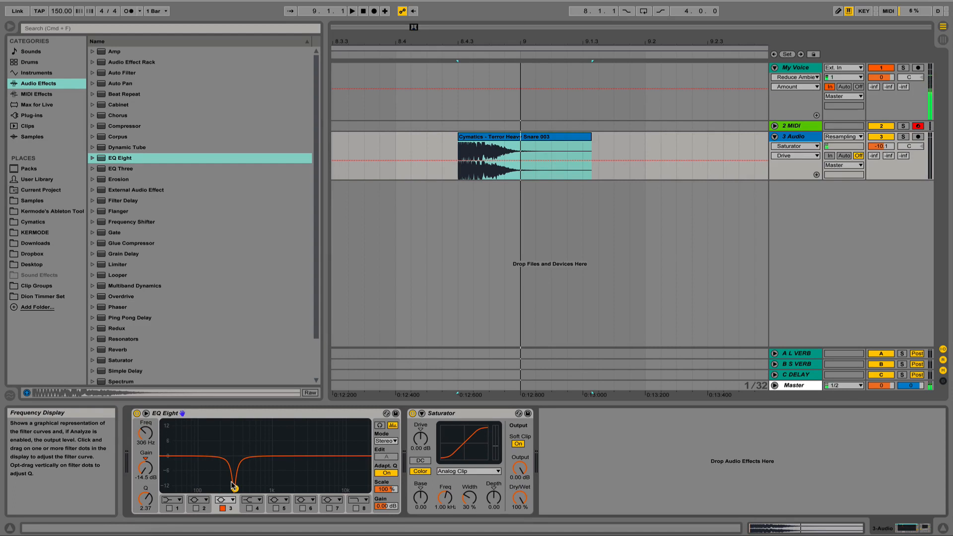